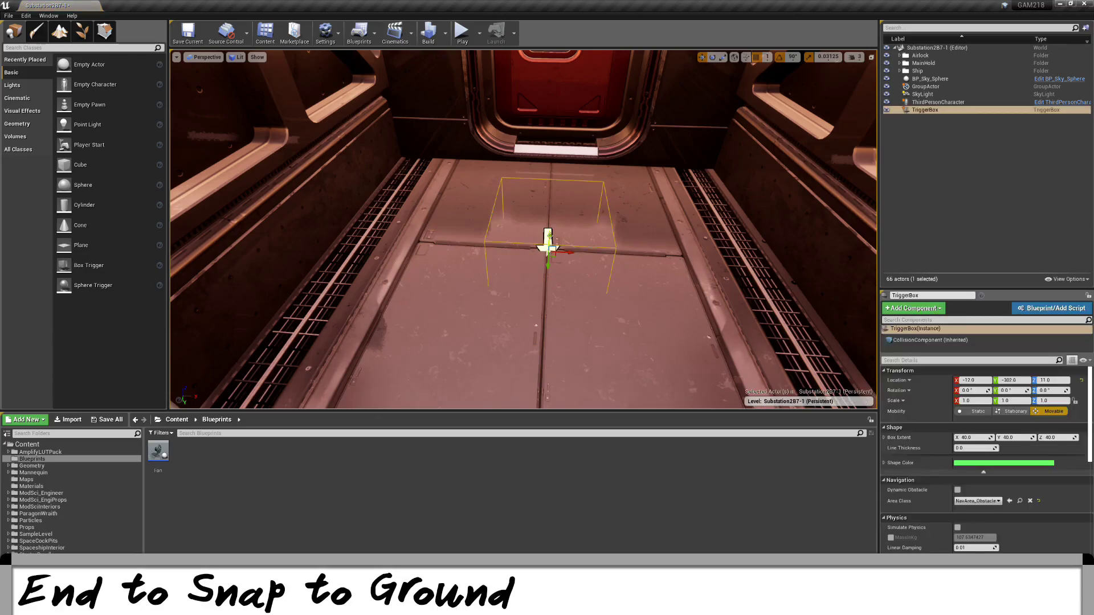
- Snap the trigger box onto the airlock floor and nudge it up to a Z location of about 52
key(End)
key(End)
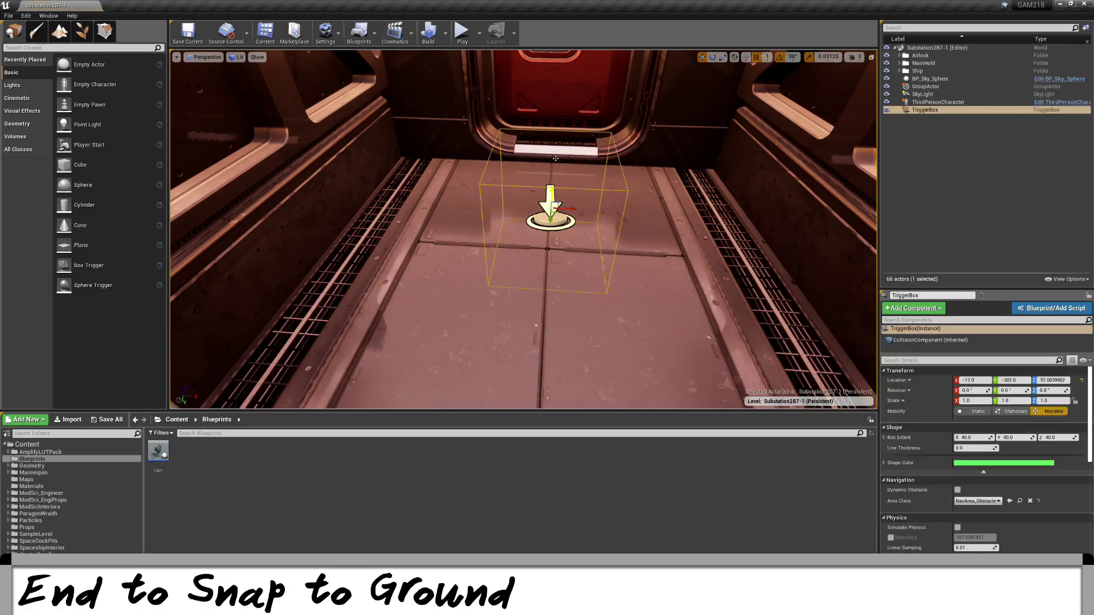
right_drag(548, 242, 559, 202)
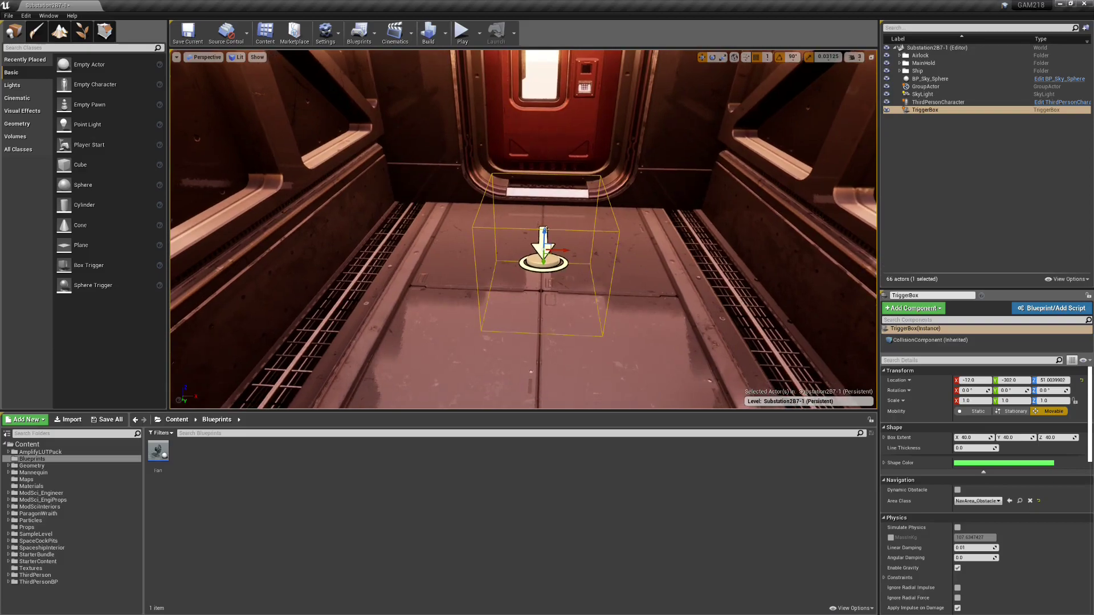
drag(542, 233, 543, 229)
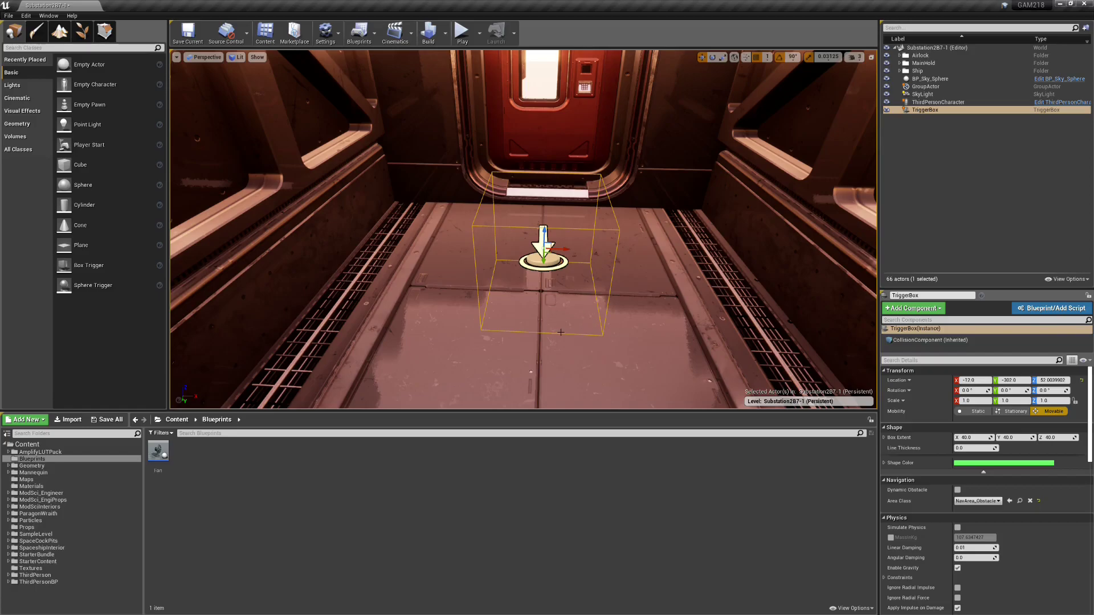
mouse_move(523, 301)
right_down()
mouse_move(538, 308)
mouse_move(522, 308)
right_up()
- Scale the trigger box horizontally to span the airlock floor, with box extents of about 168.6 in X and 159.4 in Y
key(e)
key(w)
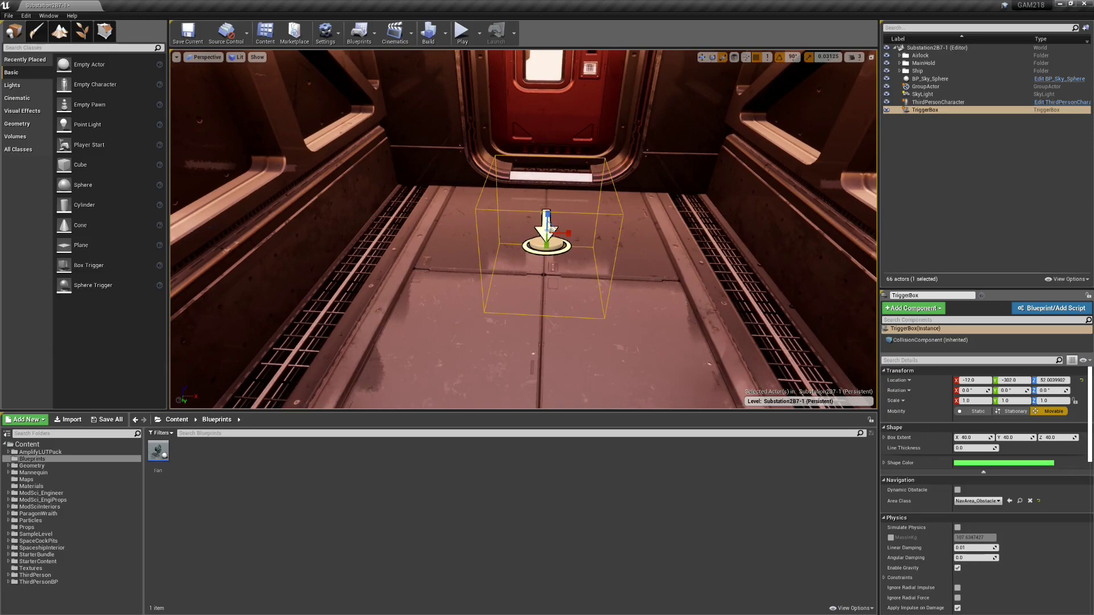
drag(564, 233, 633, 234)
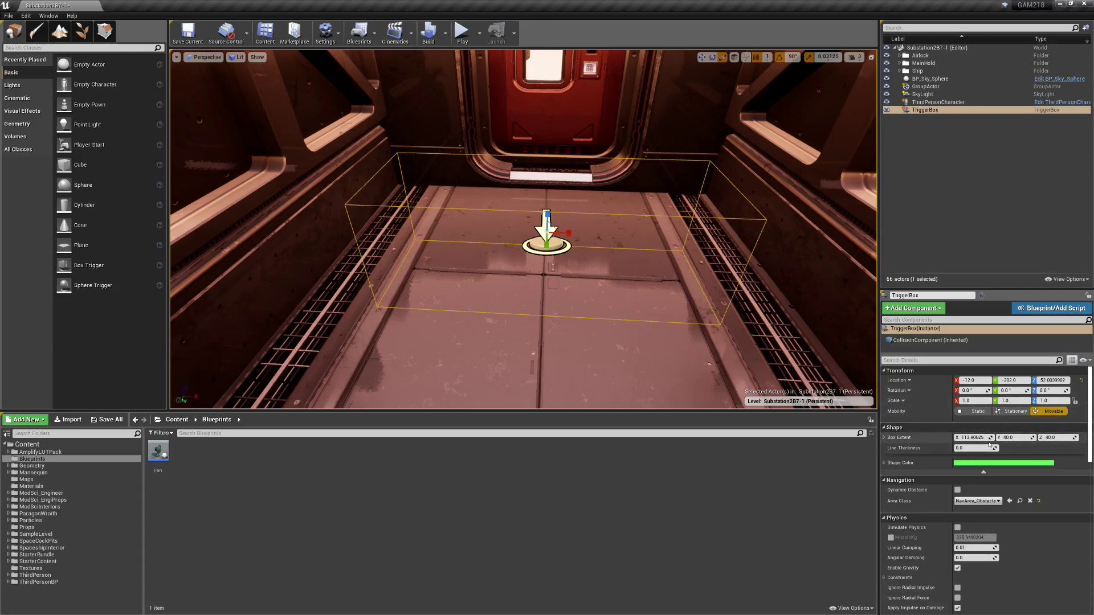
mouse_move(565, 233)
mouse_down()
mouse_move(614, 233)
mouse_move(559, 234)
mouse_up()
key(w)
key(a)
right_drag(609, 197, 746, 197)
key(e)
key(r)
drag(585, 210, 607, 211)
key(w)
right_drag(607, 211, 544, 301)
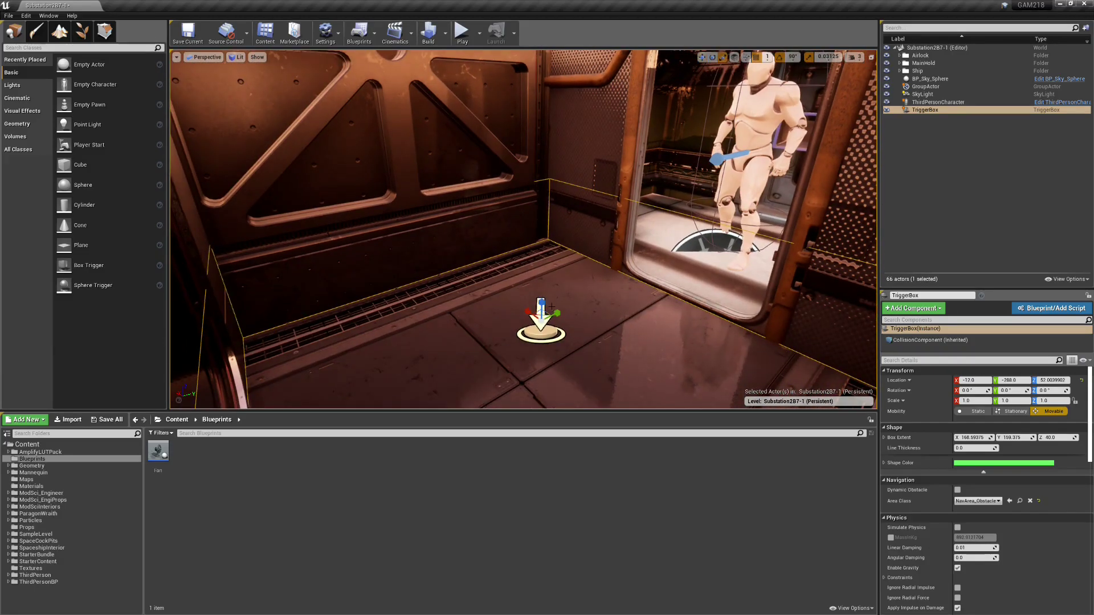
- Scale the trigger box's Z extent to about 154.7 and raise it to a Z location of about 167
key(r)
drag(543, 301, 543, 213)
key(w)
mouse_move(530, 285)
right_down()
mouse_move(511, 219)
mouse_move(518, 199)
mouse_move(536, 279)
right_up()
key(r)
drag(523, 227, 523, 226)
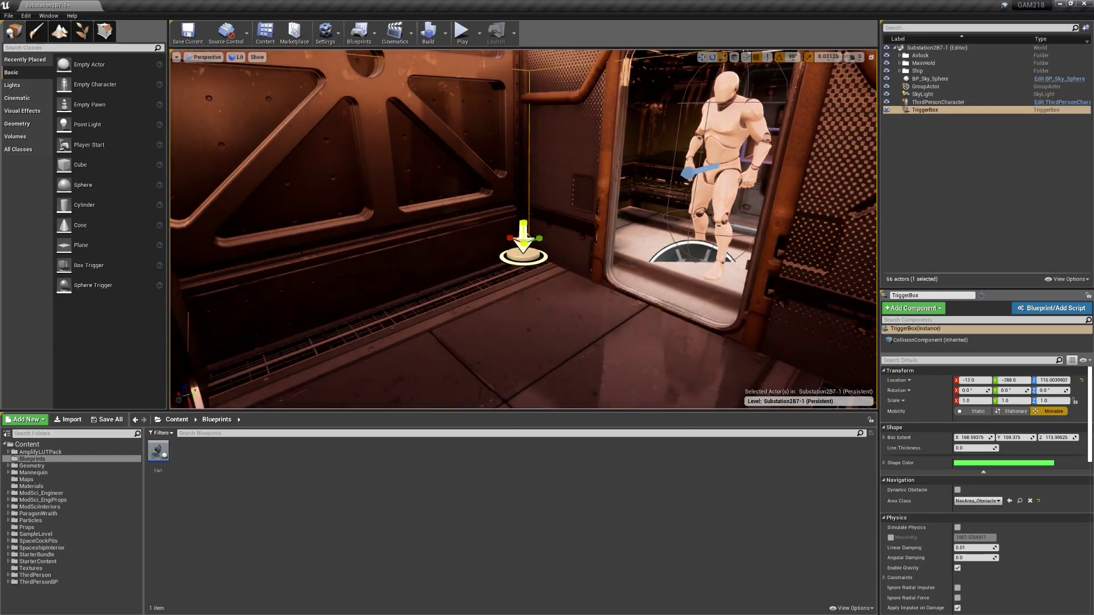
drag(537, 216, 540, 127)
right_drag(538, 171, 346, 210)
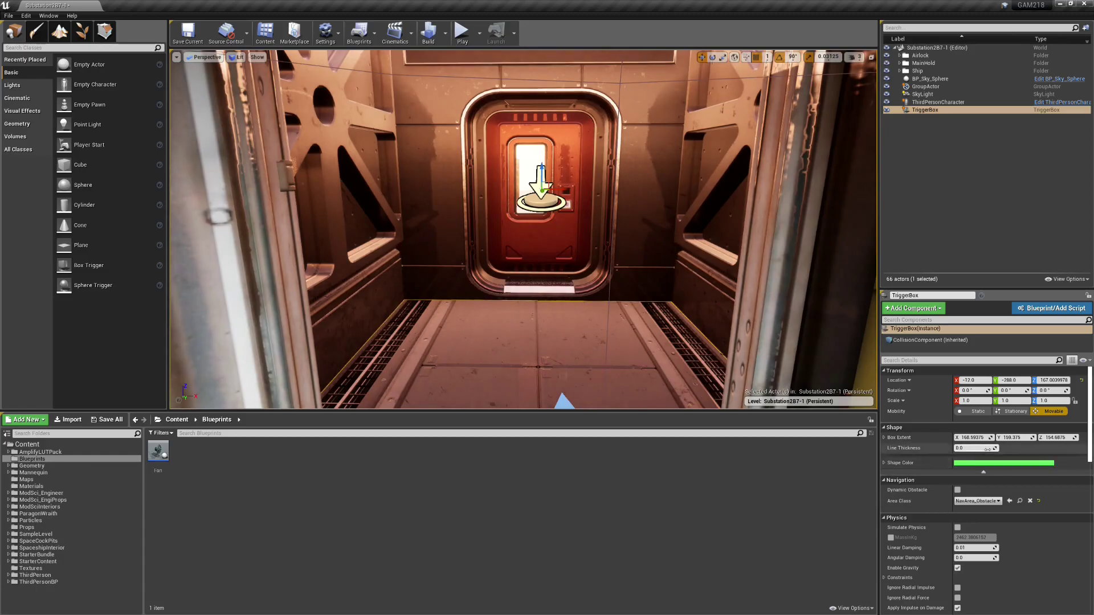
- Set the trigger box's line thickness to 1.0 and collapse the extra shape settings
mouse_move(974, 447)
mouse_down()
mouse_move(1013, 447)
mouse_move(977, 448)
mouse_up()
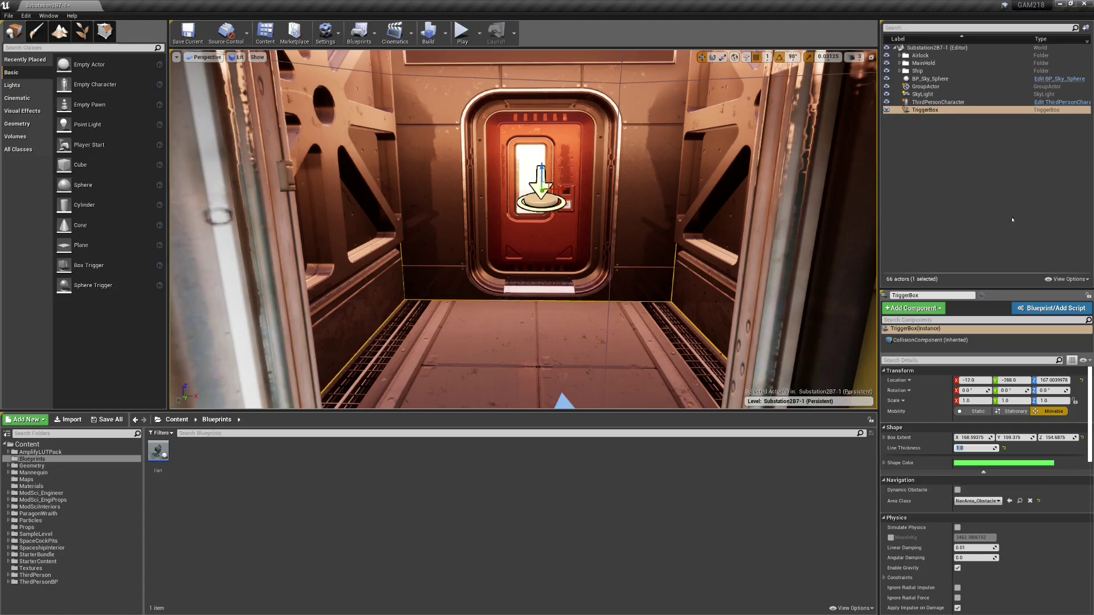
click(983, 472)
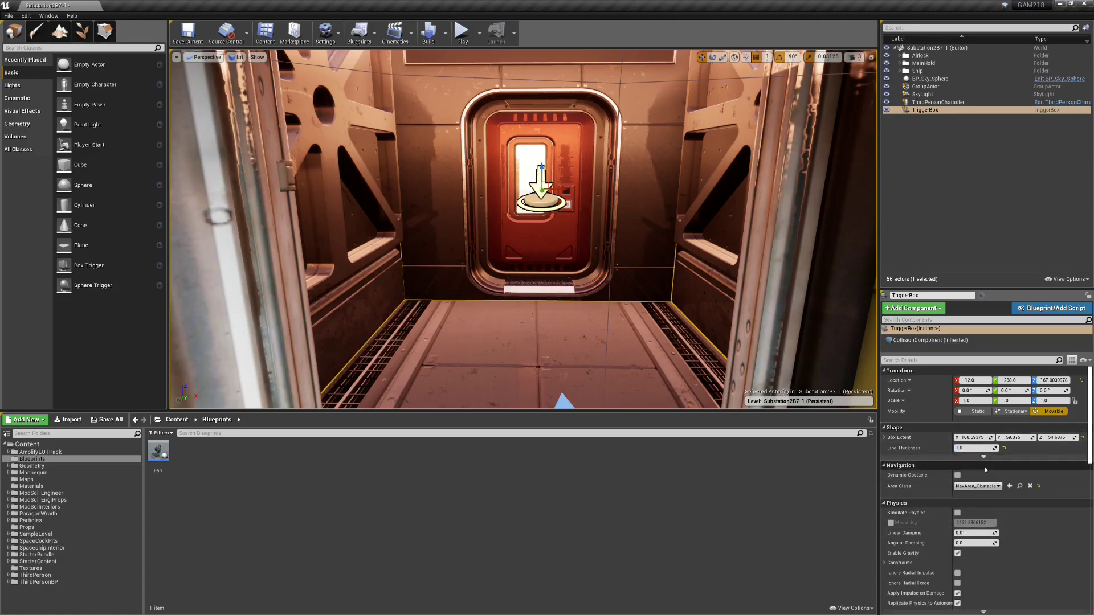
- Turn off Actor Hidden in Game for the trigger box and play-test the level
scroll(965, 409, down, 2)
scroll(964, 409, down, 8)
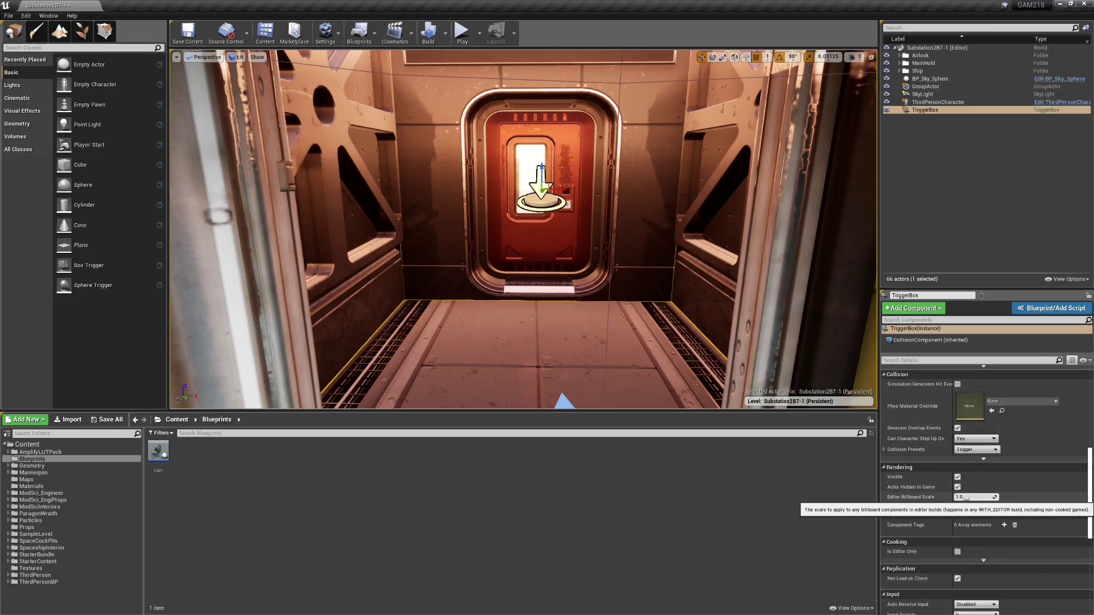
click(462, 32)
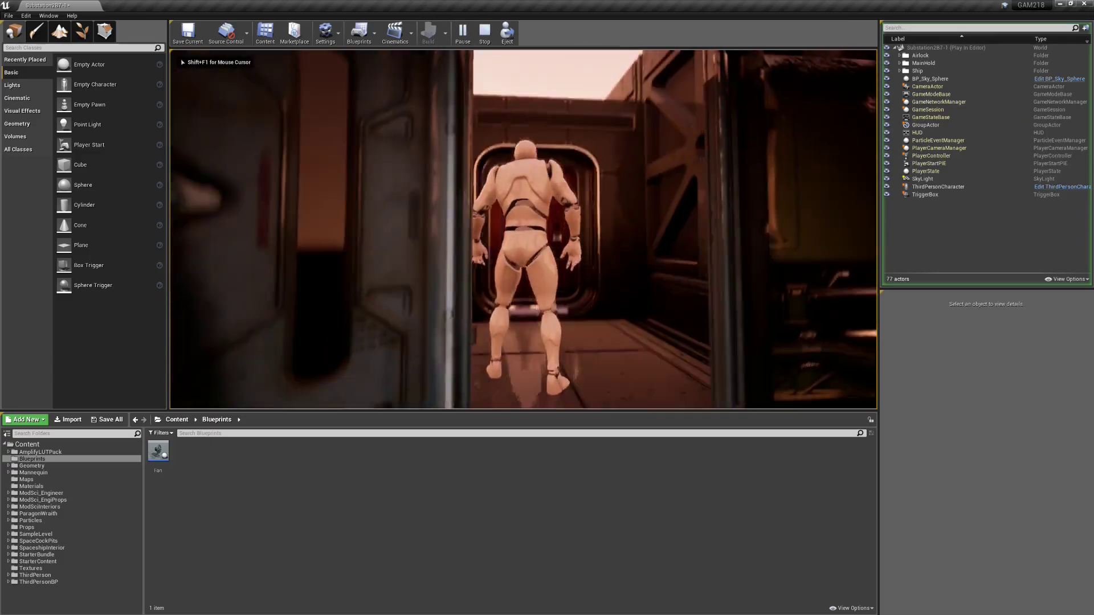
key(Escape)
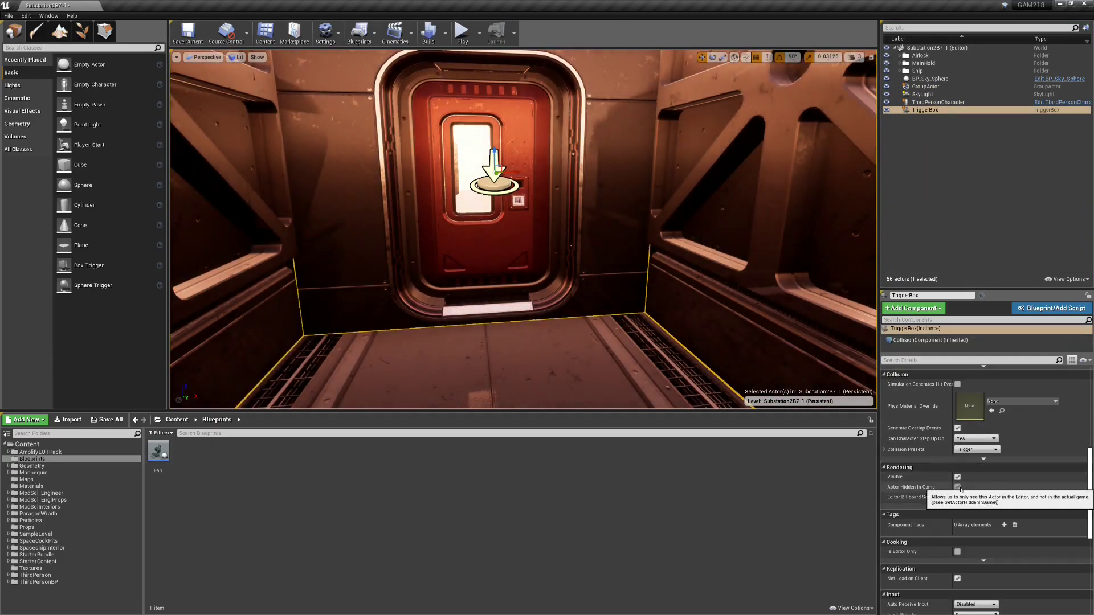
click(462, 32)
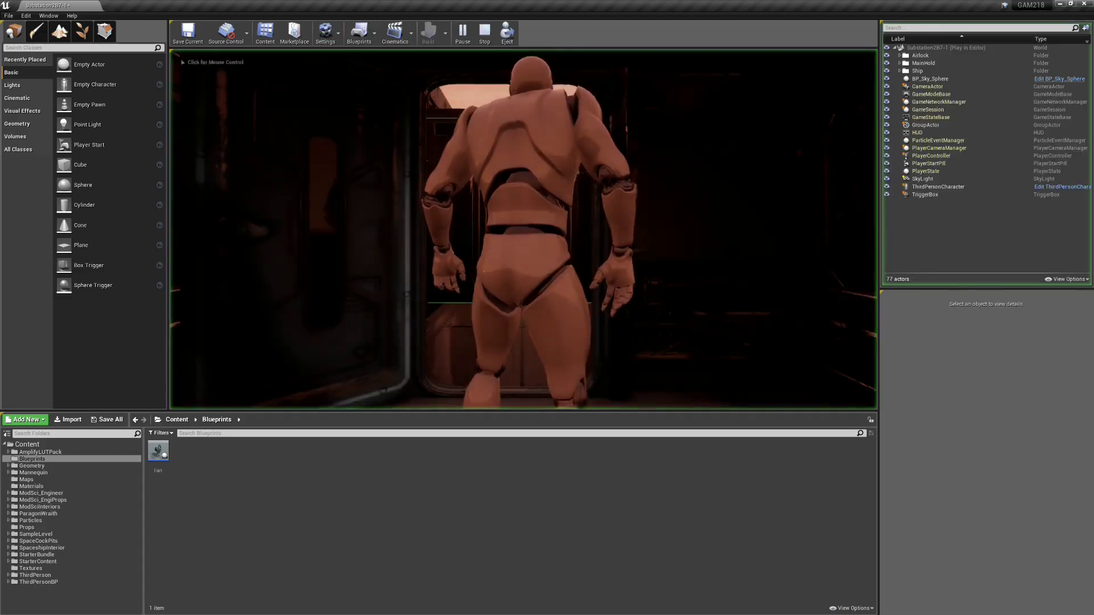
key(Escape)
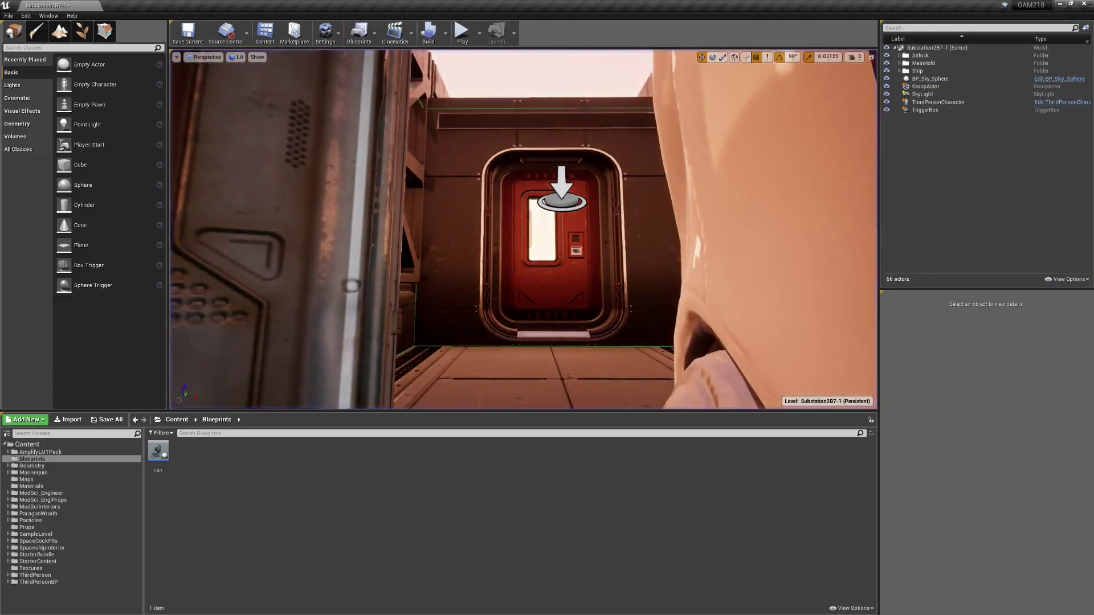
- Rename the TriggerBox actor as TriggerAirlock
click(924, 110)
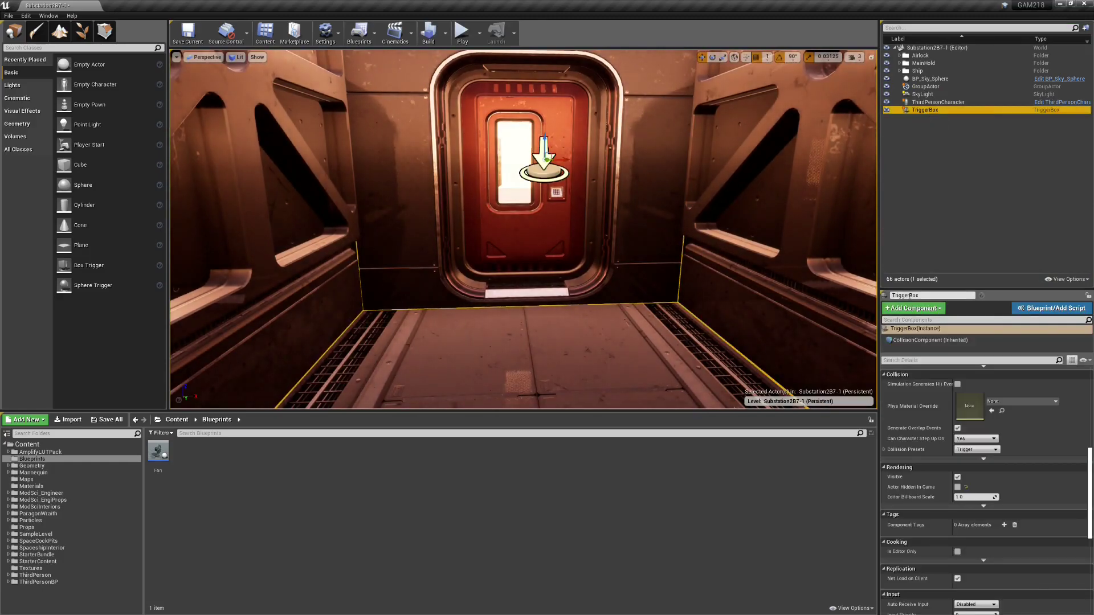
right_click(933, 111)
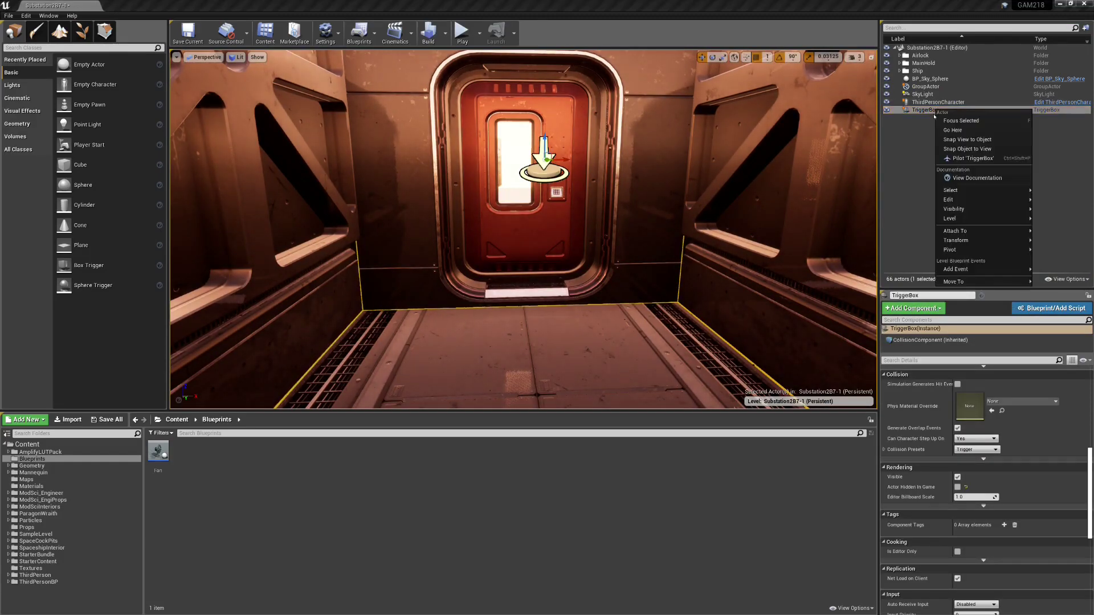
mouse_move(996, 203)
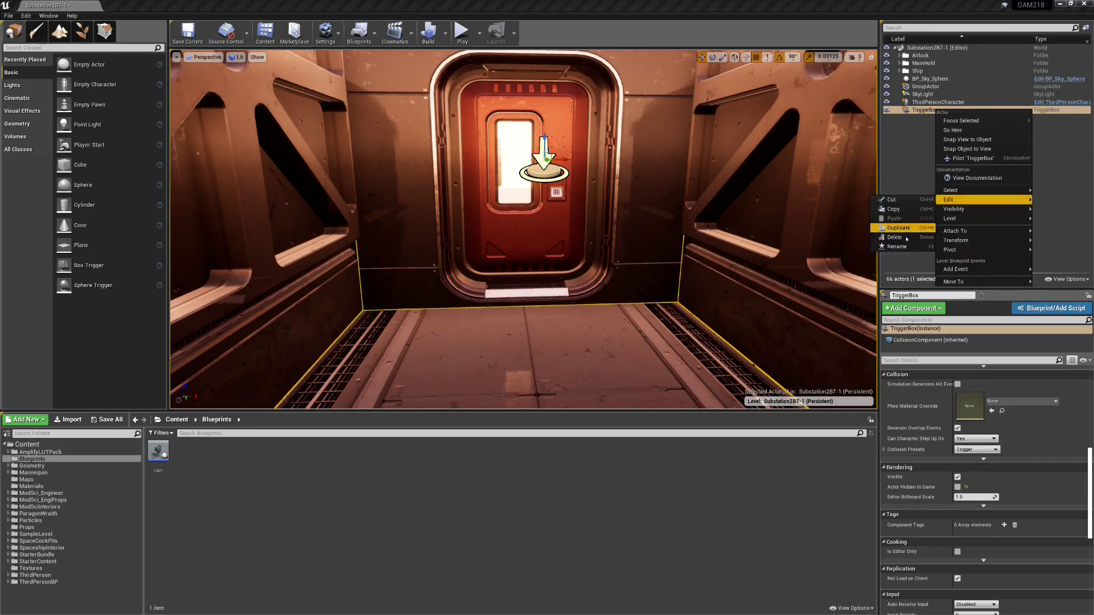
click(906, 247)
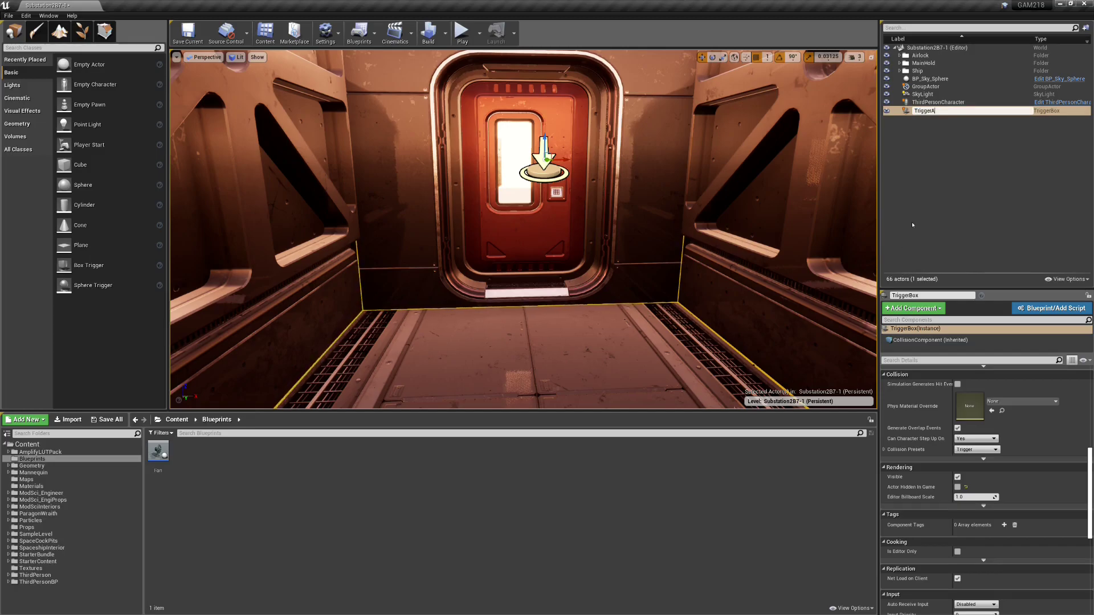
key(Return)
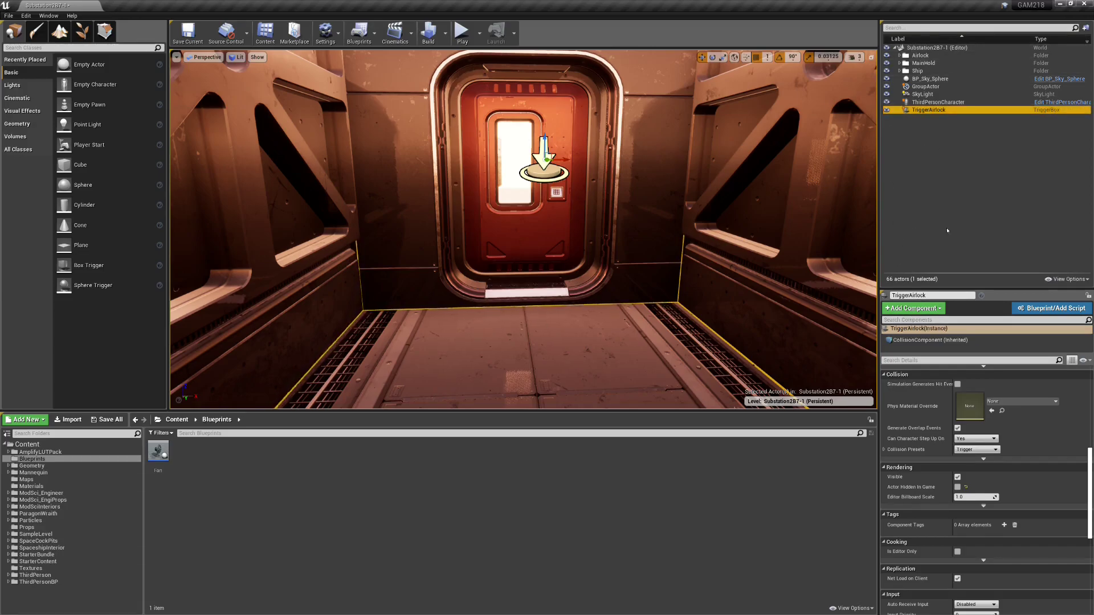
- Convert TriggerAirlock into a blueprint named BP_TriggerAirlock in the Blueprints folder and dock its editor in the main window
key(f)
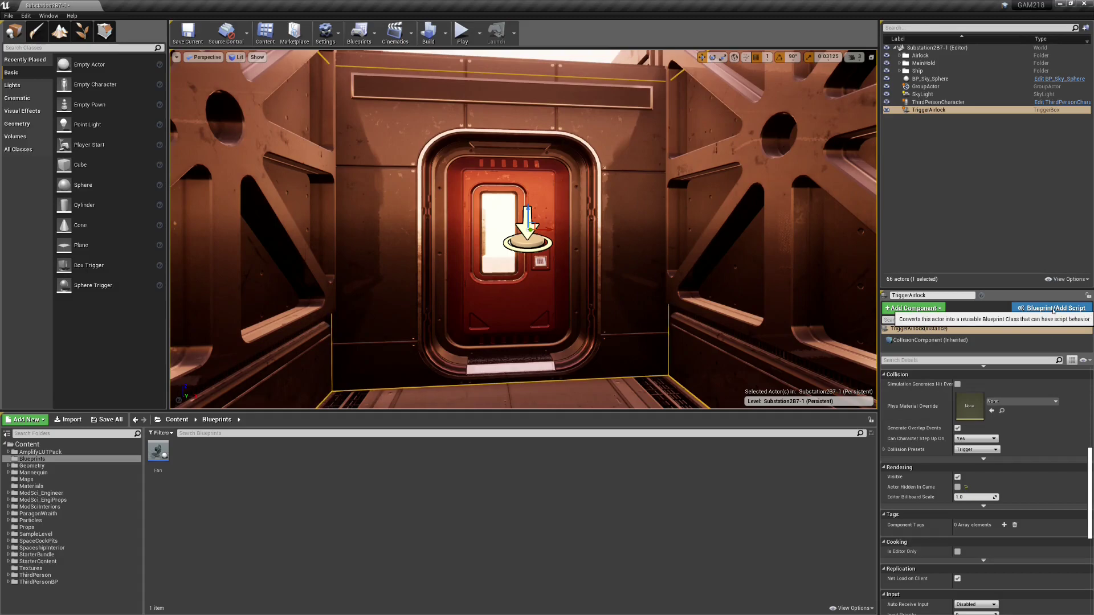
click(1054, 310)
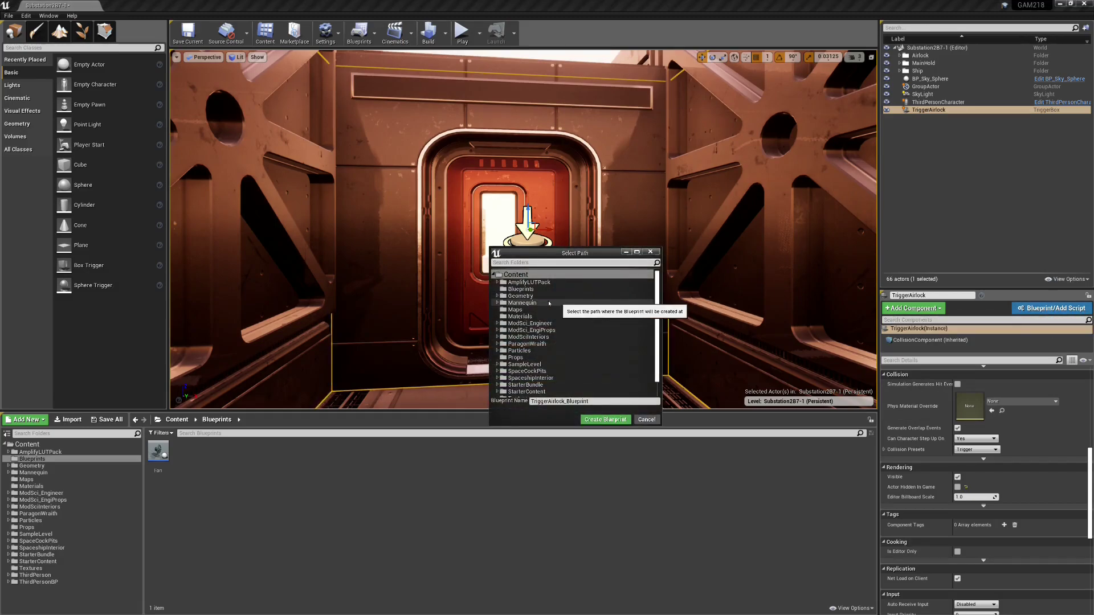
click(532, 290)
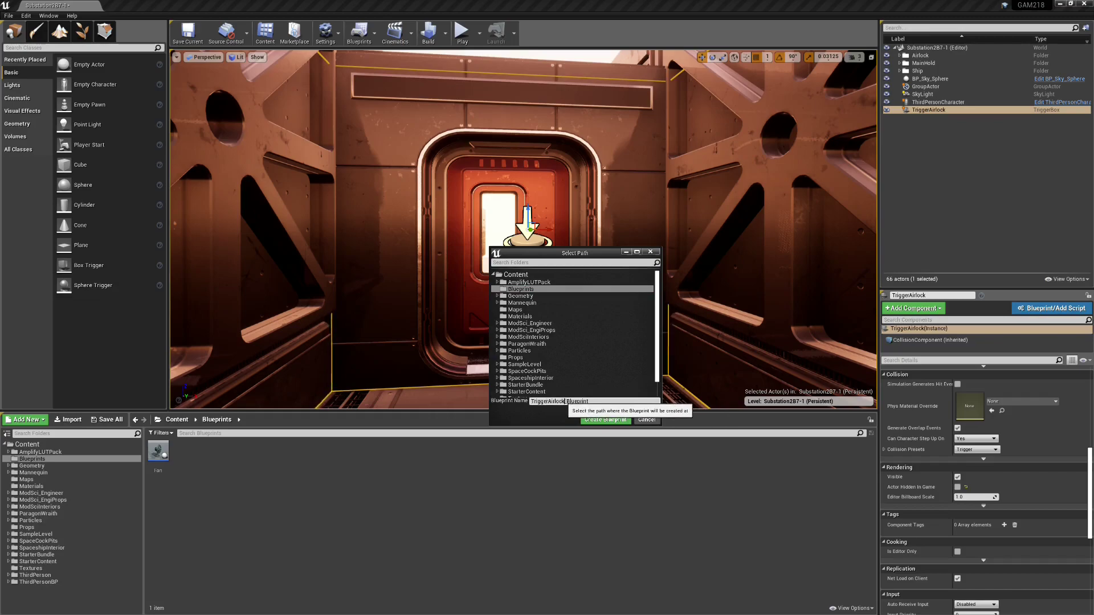
drag(565, 401, 598, 402)
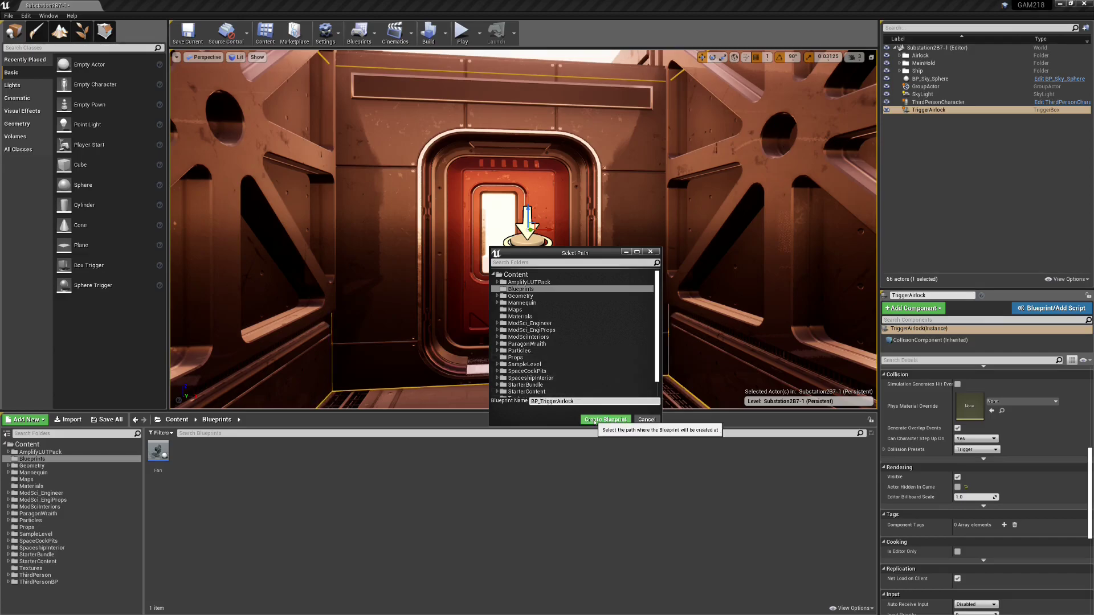
click(594, 419)
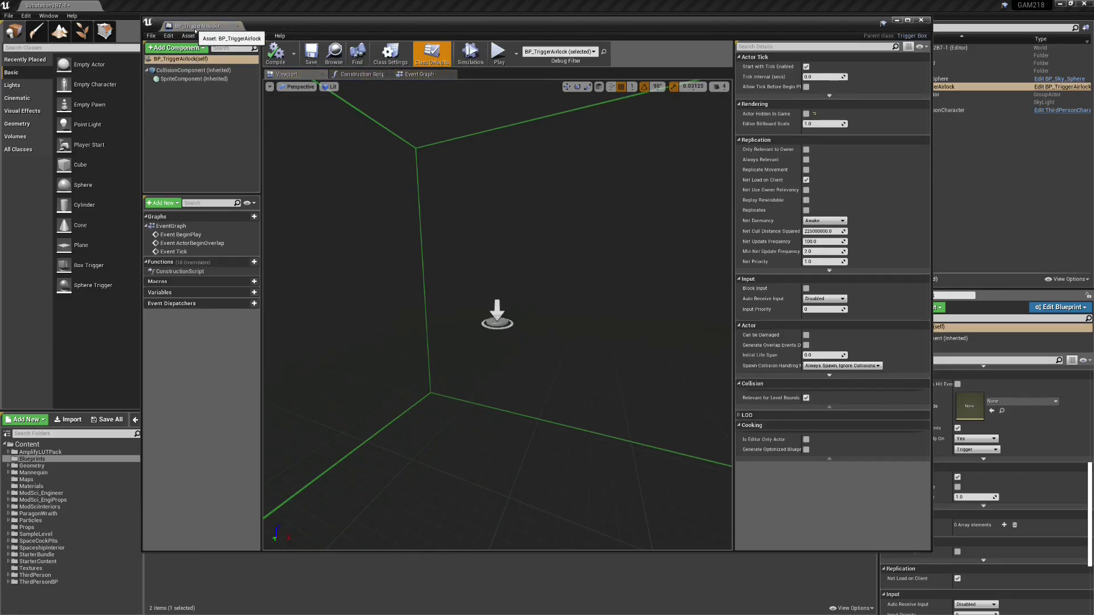
click(156, 13)
click(156, 13)
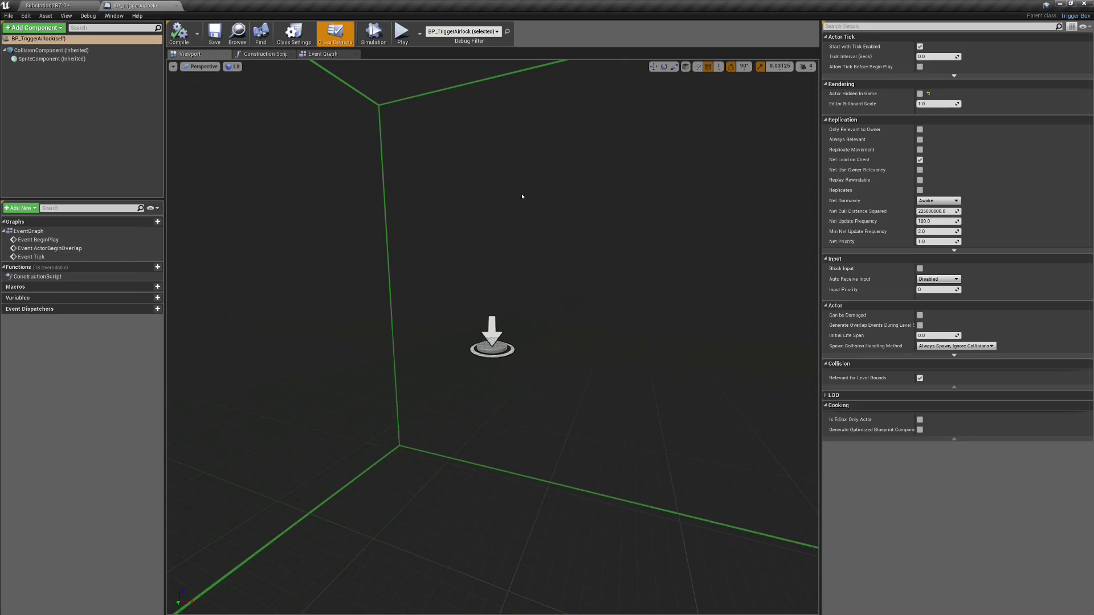
- Inspect the blueprint's collision and sprite components and its construction script
click(32, 50)
right_drag(288, 211, 334, 217)
key(s)
key(w)
click(52, 59)
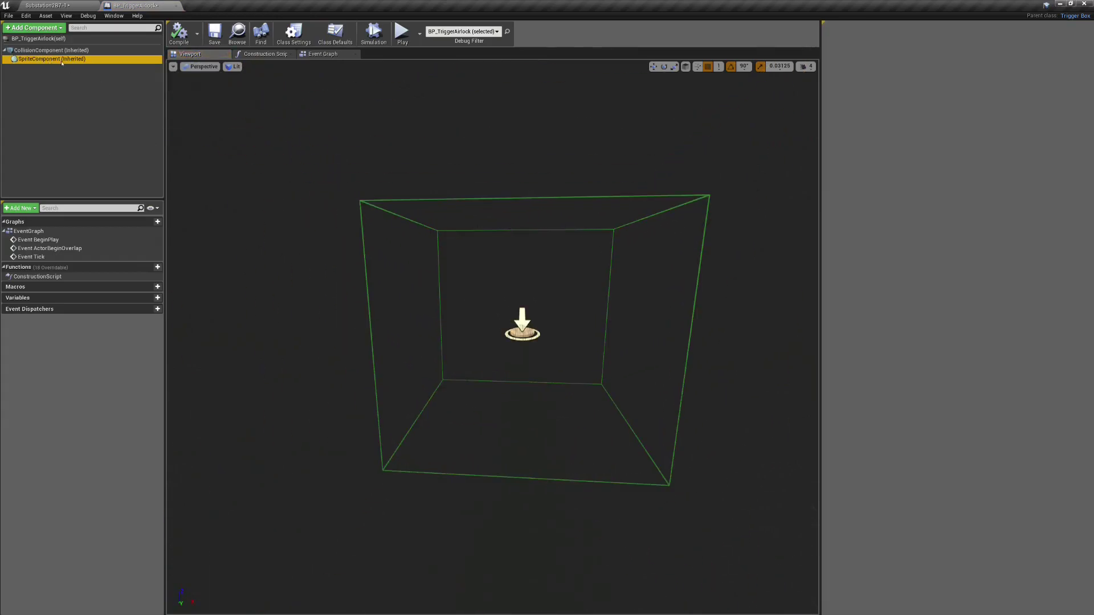
click(52, 50)
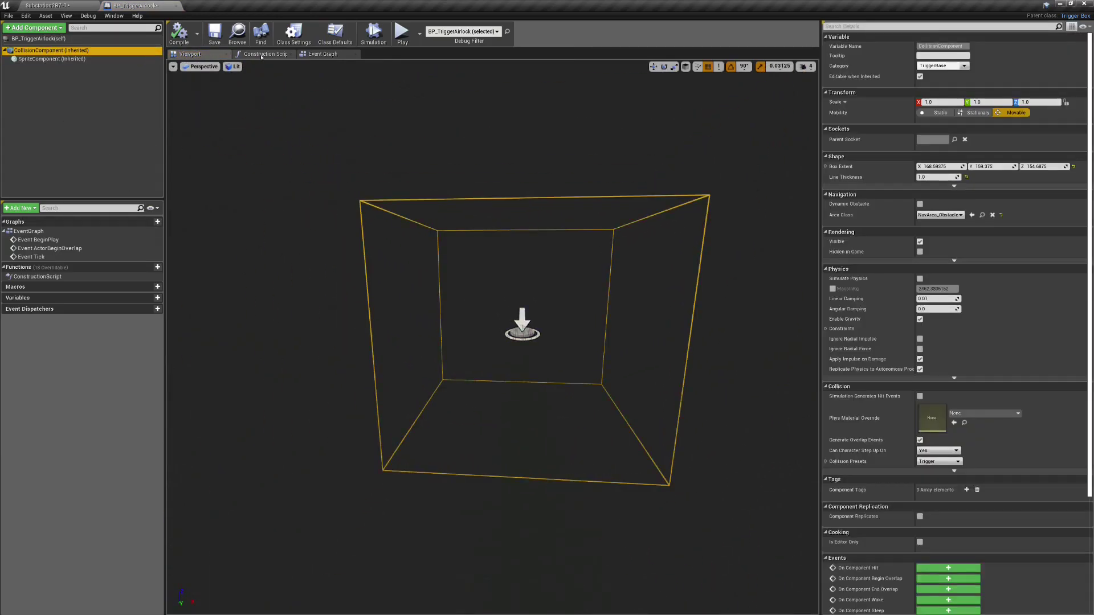
click(261, 55)
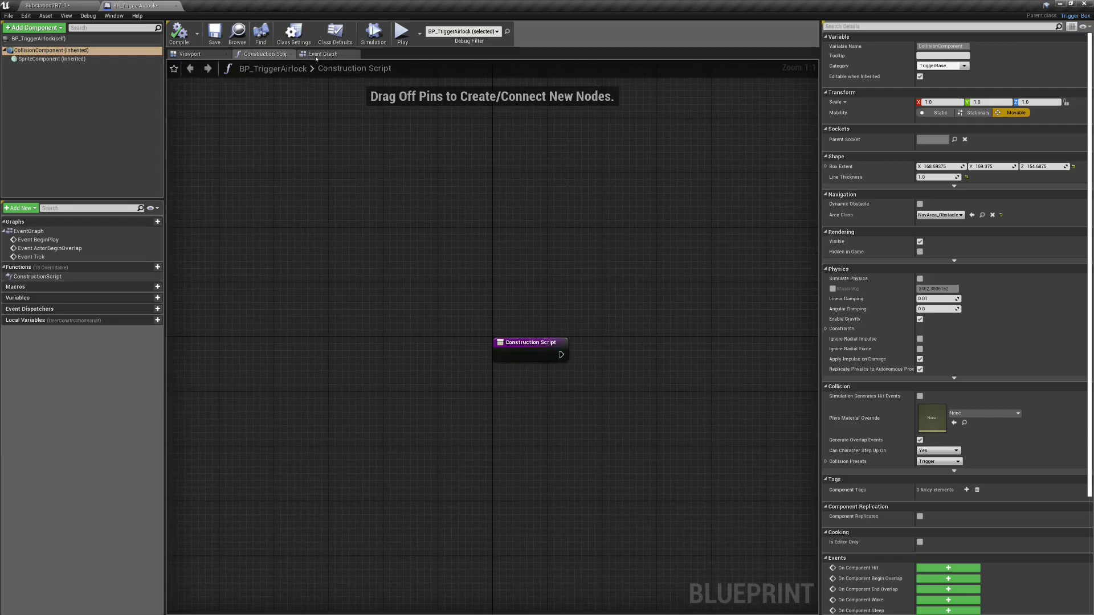
- In the event graph, connect a Print String node to Event ActorBeginOverlap, straighten both nodes and place them between the other events
click(316, 55)
right_drag(689, 349, 537, 277)
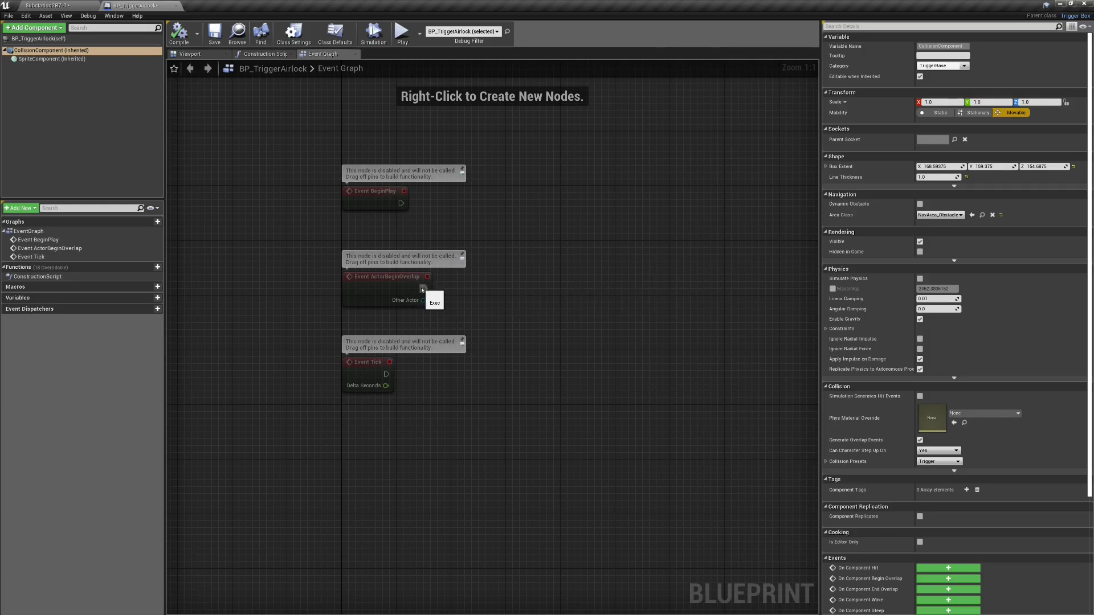
drag(422, 289, 491, 287)
text(print)
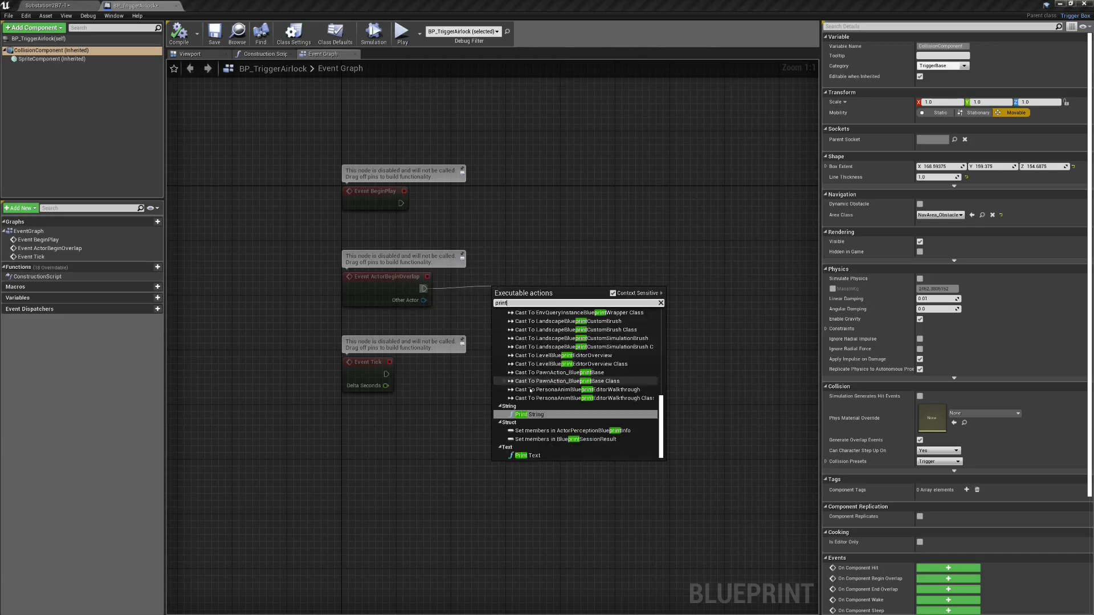
click(539, 415)
drag(323, 255, 499, 327)
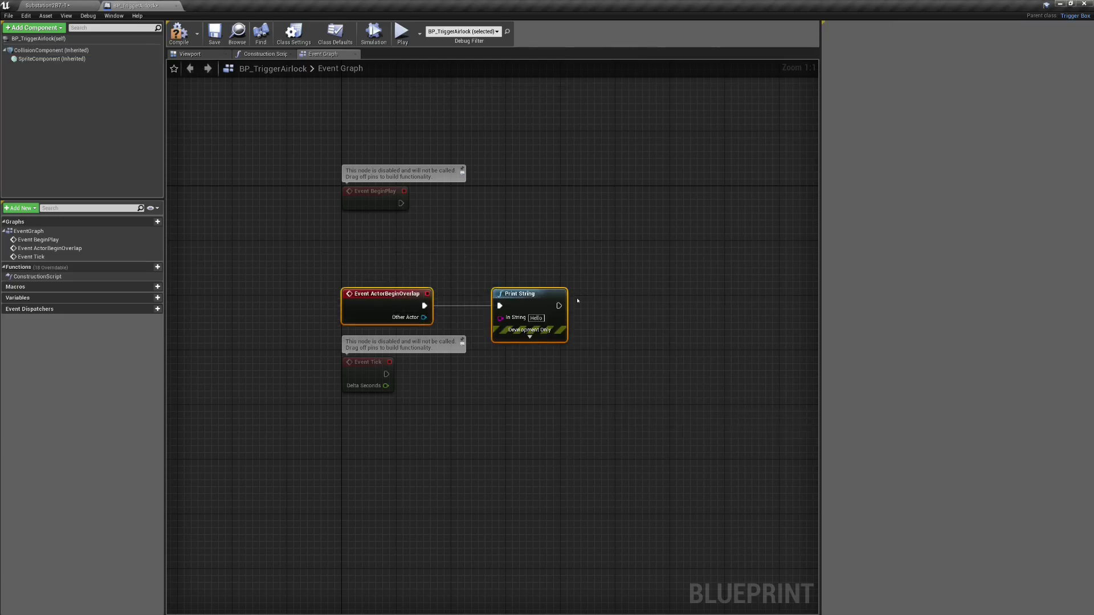
key(q)
drag(519, 266, 521, 259)
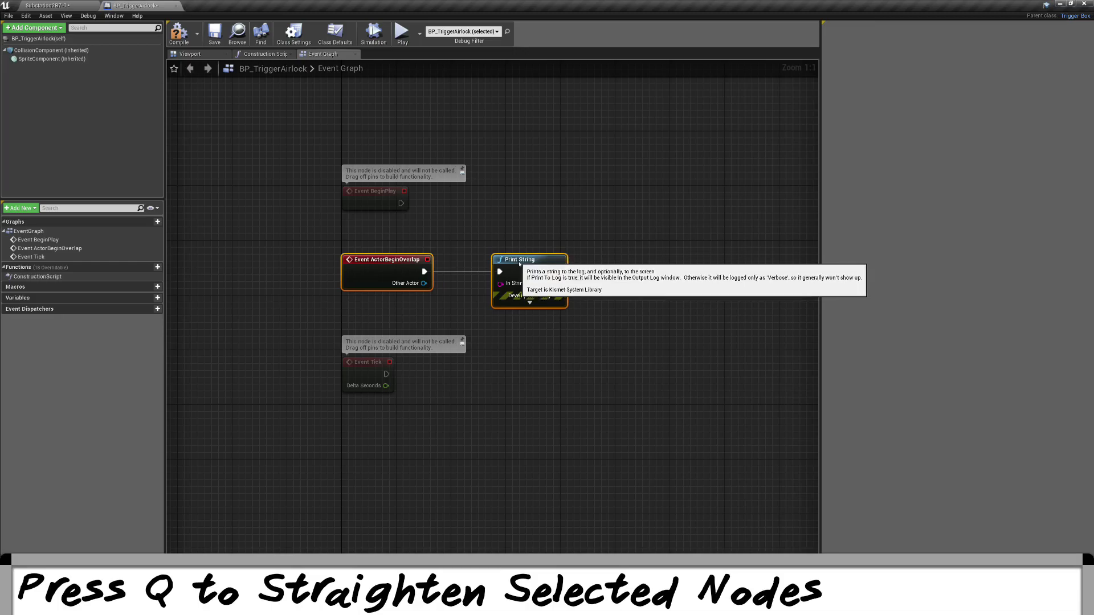
- Set the Print String text to "Entered Airlock" and move the node closer to the overlap event
click(488, 263)
text(Entered Airlock)
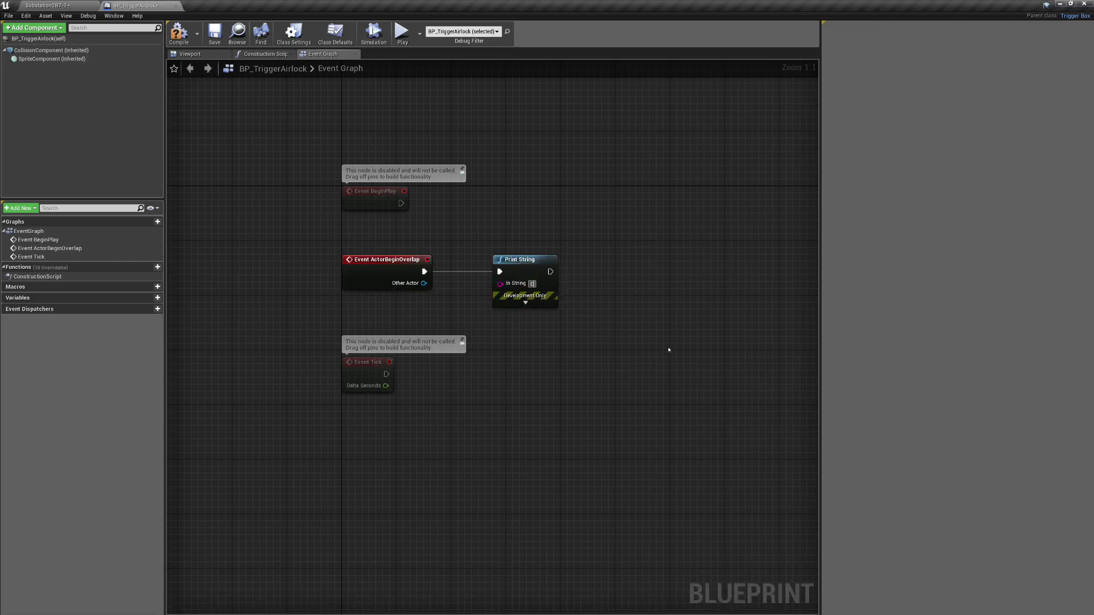
drag(524, 259, 481, 260)
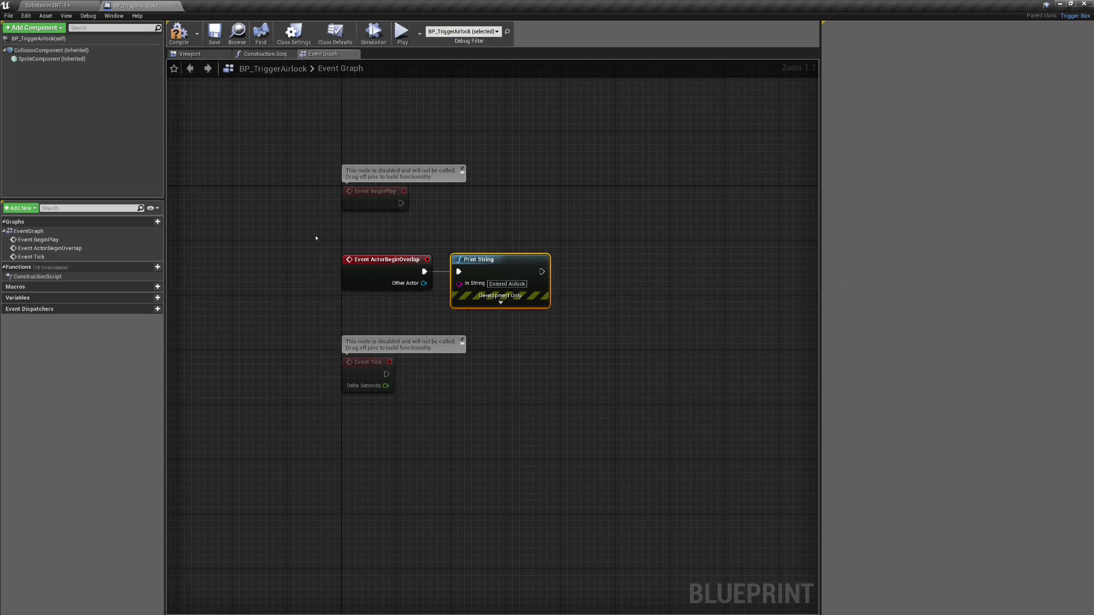
- Enclose the ActorBeginOverlap and Print String nodes in a comment titled "Check for Player Entering Airlock" and tighten its frame around them
drag(316, 238, 593, 309)
key(c)
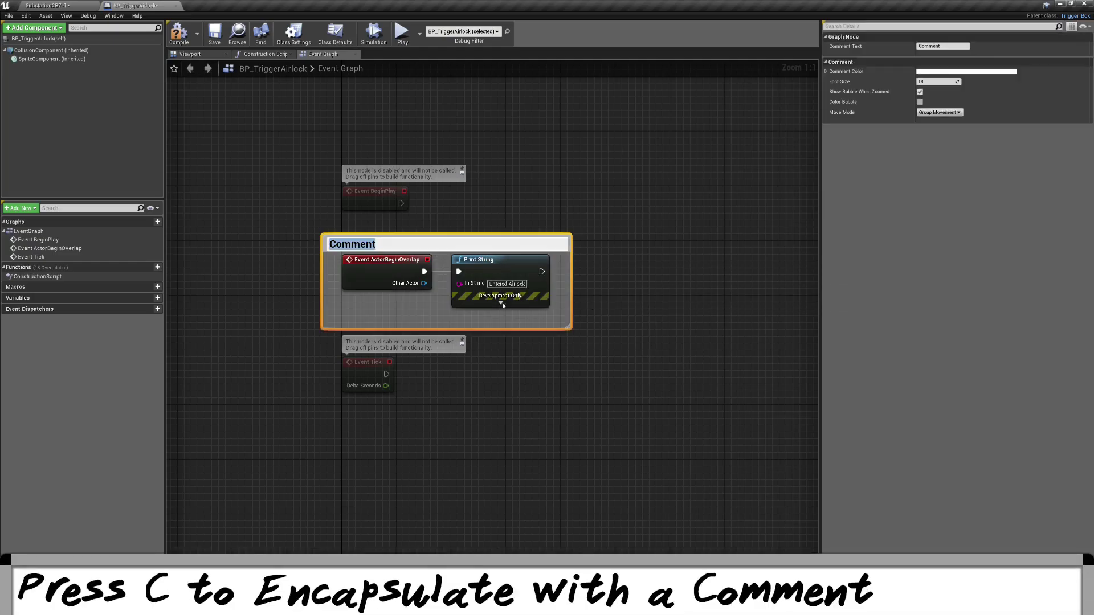
text(Check for Player Entering Airlock)
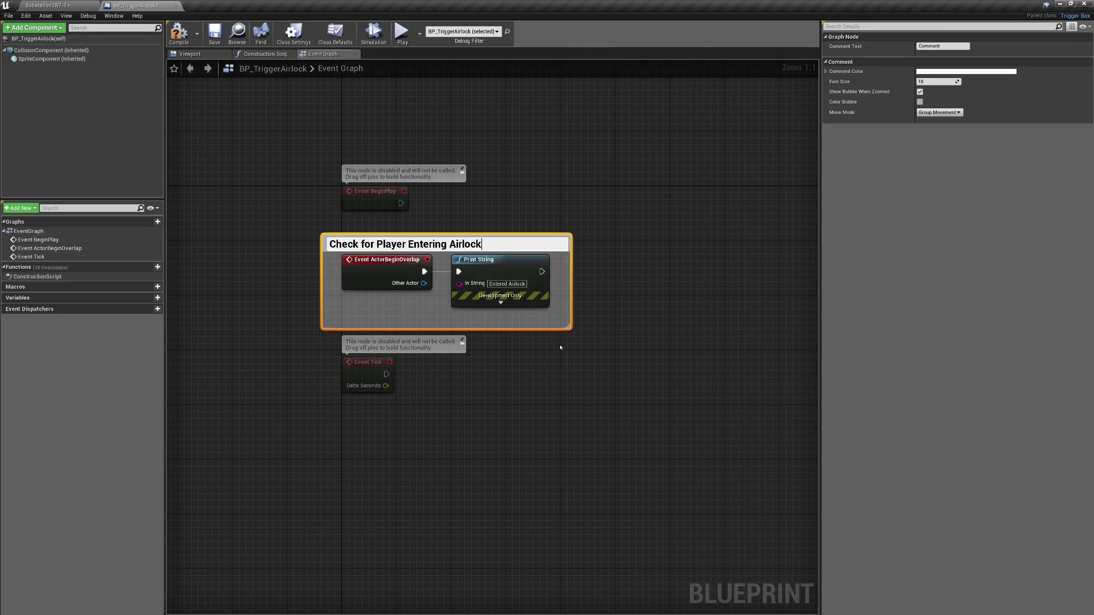
key(Return)
drag(321, 284, 332, 290)
drag(390, 328, 395, 315)
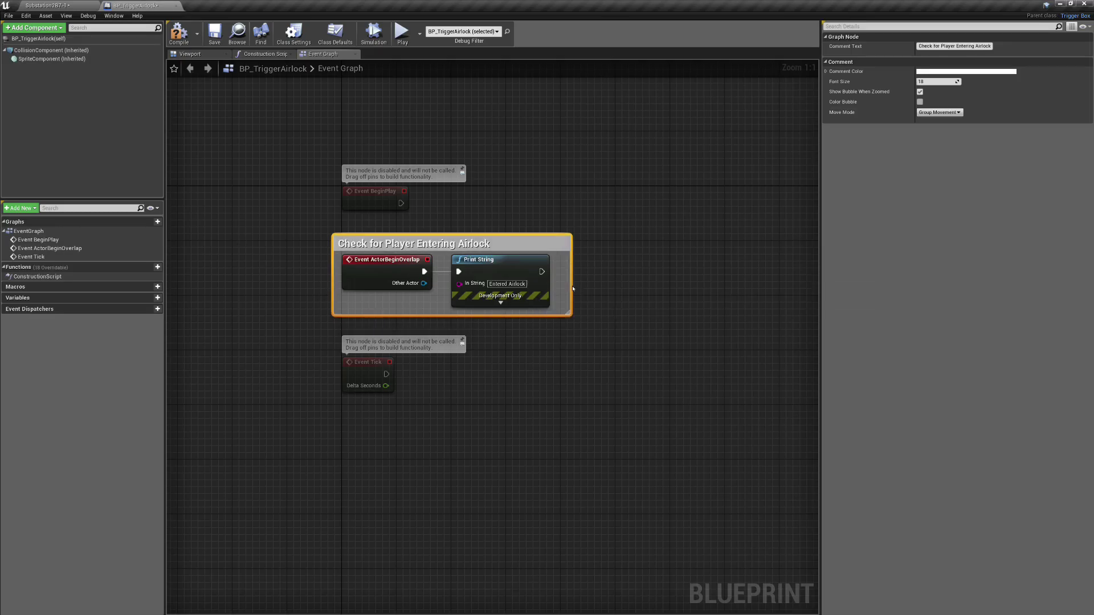
drag(575, 289, 561, 289)
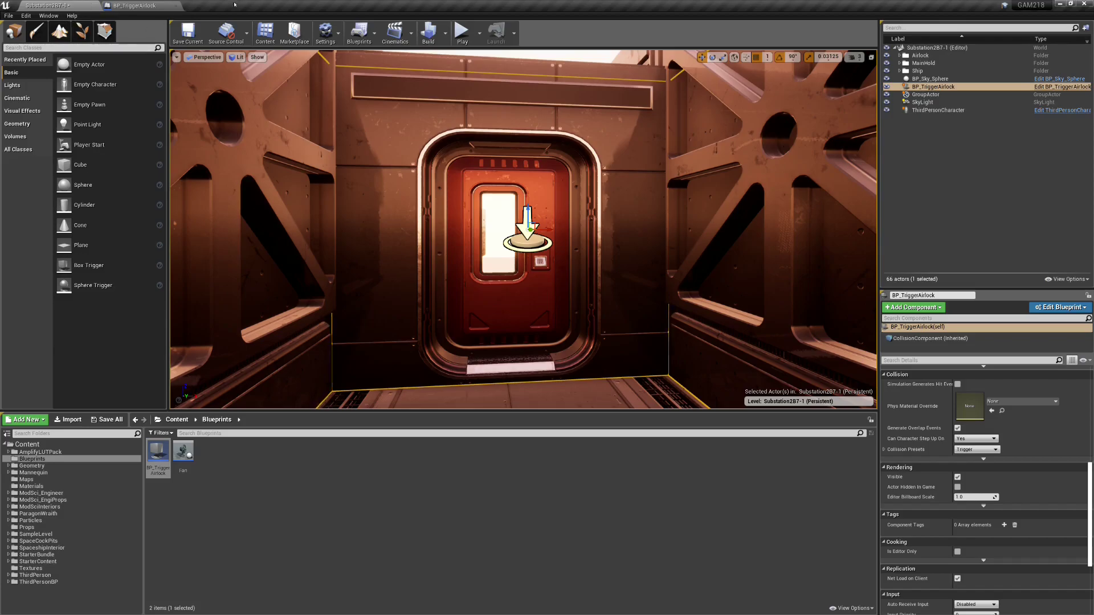
- Play-test the level by walking the character forward into the airlock trigger, and release the cursor from the game
click(462, 32)
key(w)
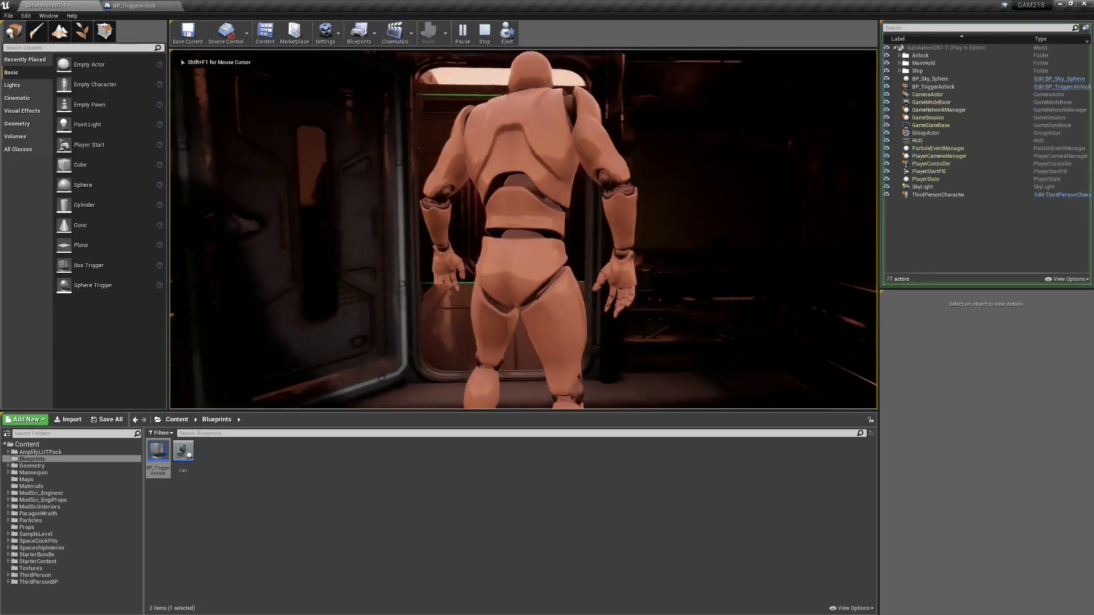
key(shift+F1)
- Return to the BP_TriggerAirlock event graph and inspect the Print String node's advanced options, including its duration, then collapse them
click(142, 5)
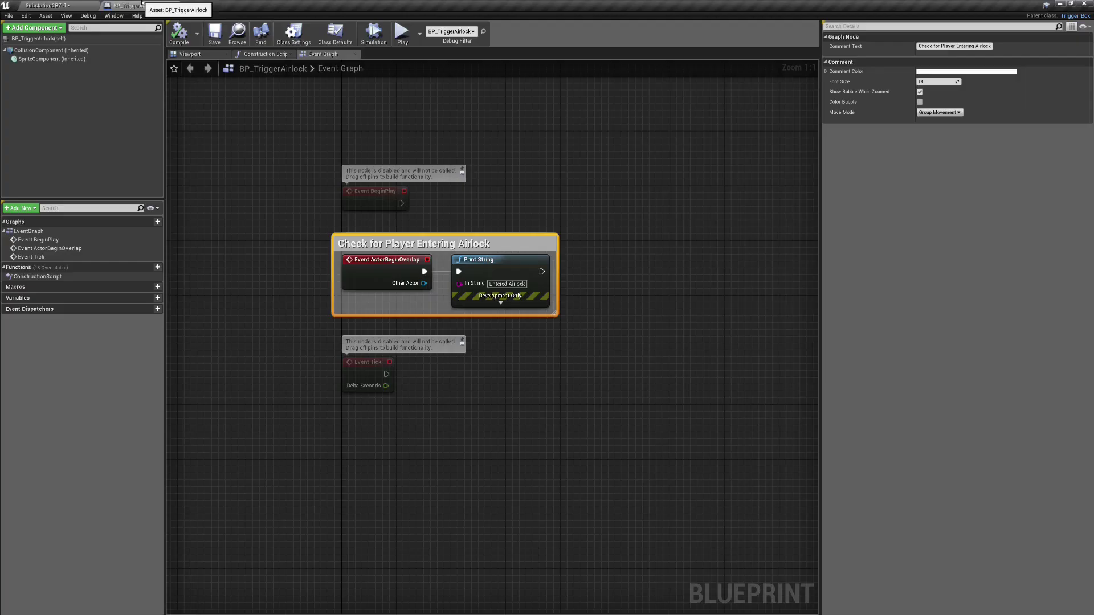
click(501, 302)
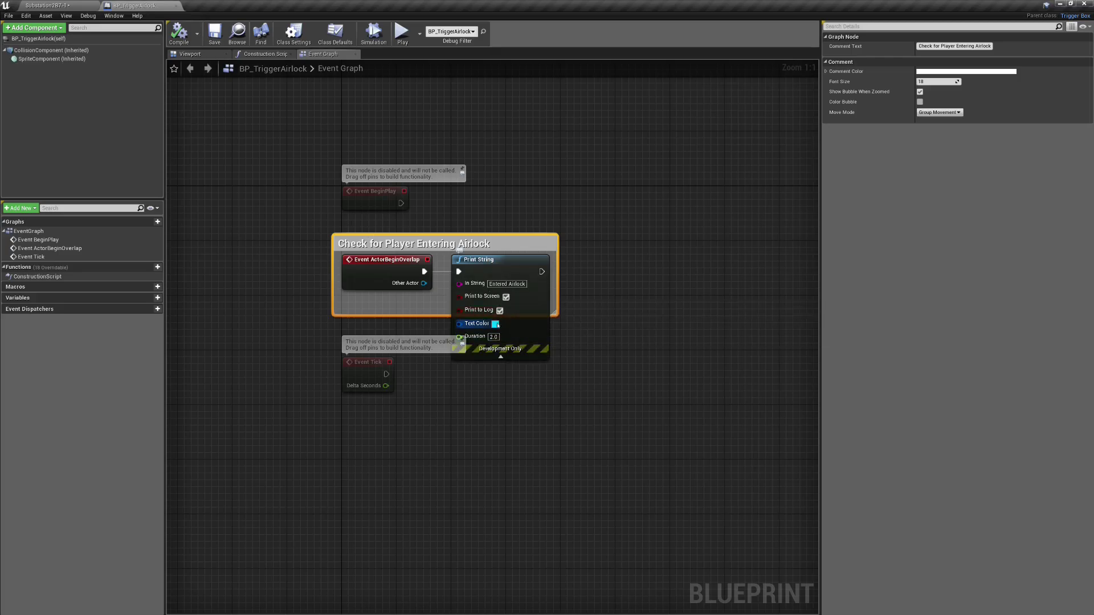
click(495, 336)
click(501, 357)
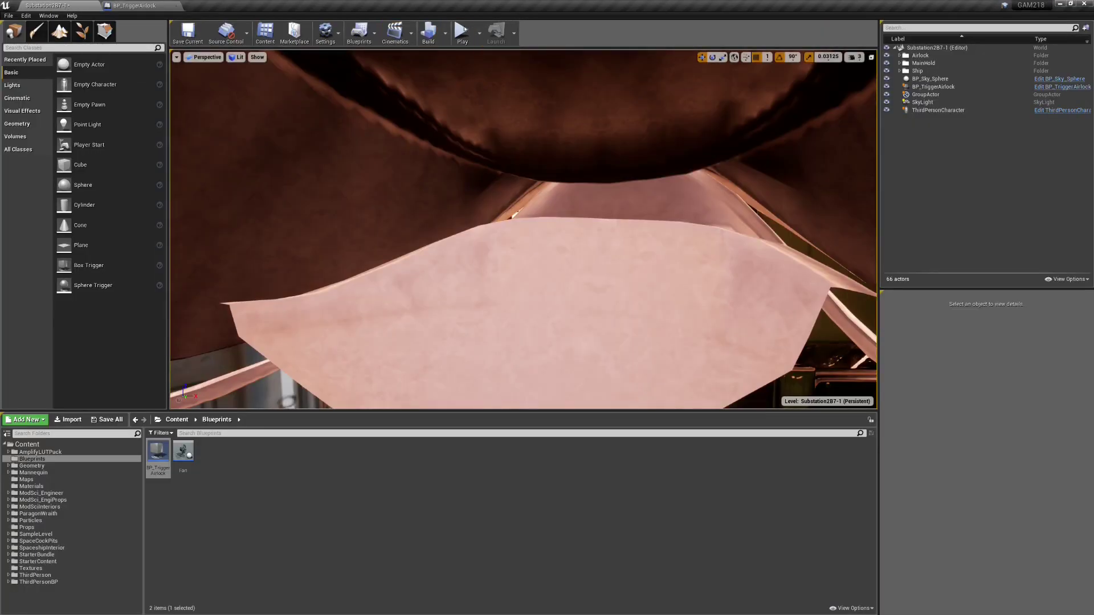
- Play the level again, walk the character through the doorway into the airlock trigger, and end the session
click(463, 31)
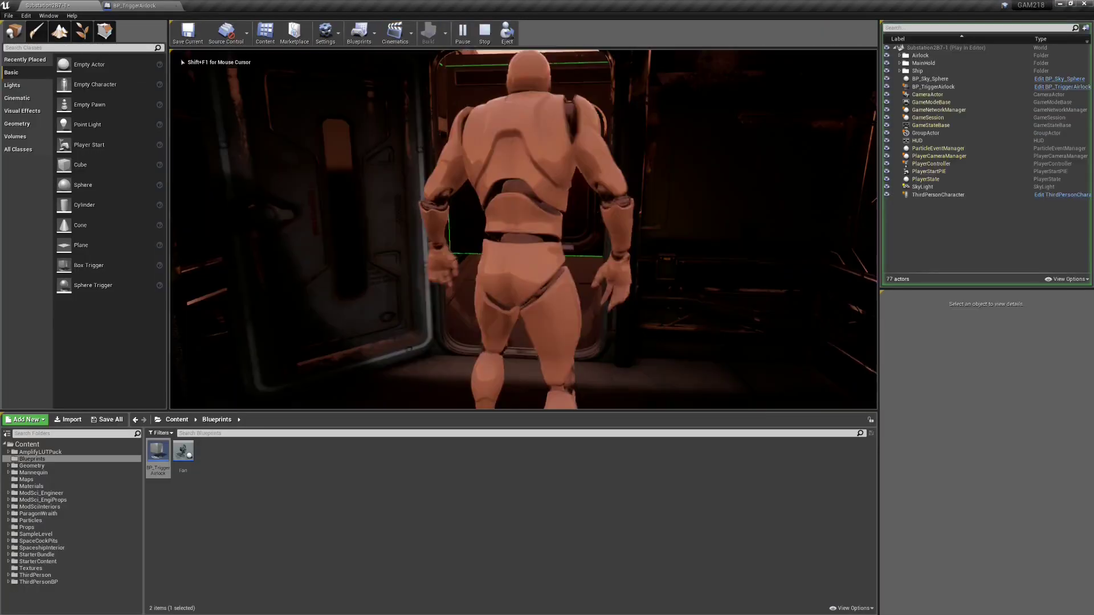
key(w)
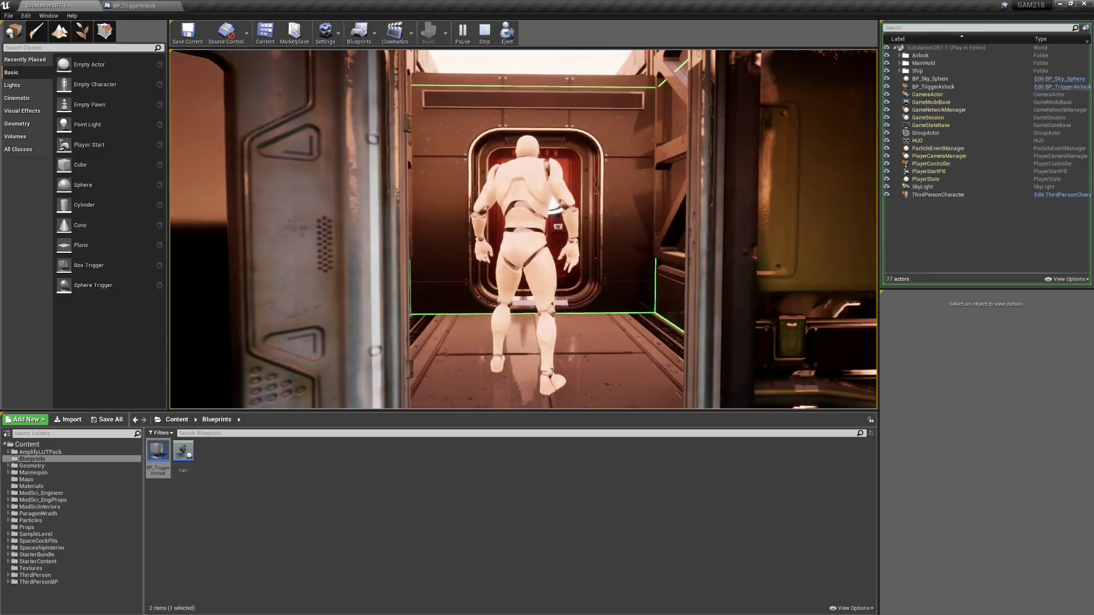
key(Escape)
- Bring up the level editor's file and save commands
key(w)
right_drag(522, 229, 524, 185)
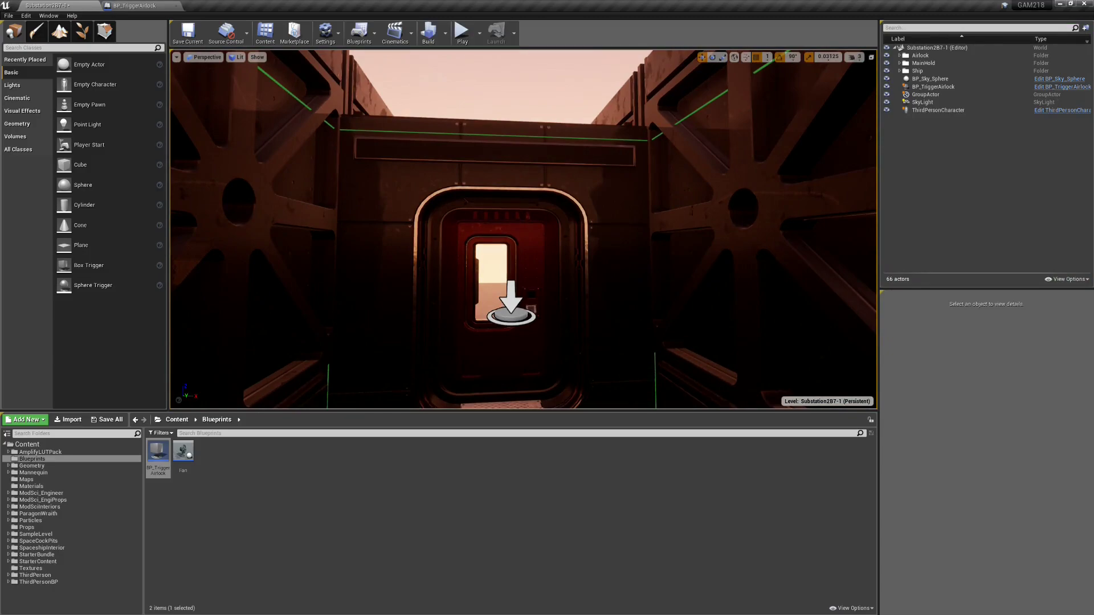
click(9, 15)
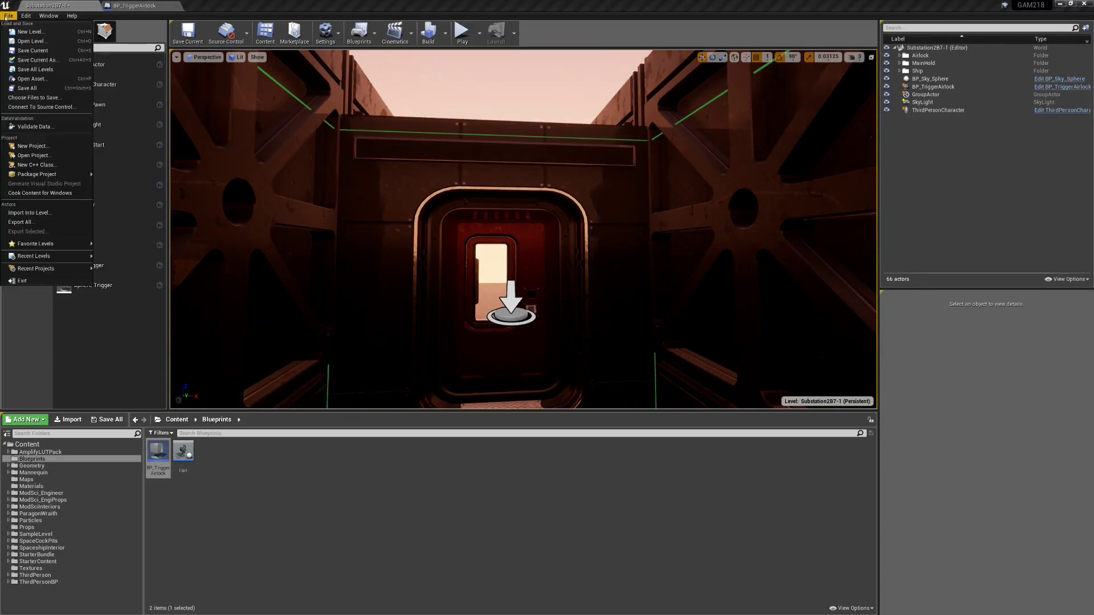